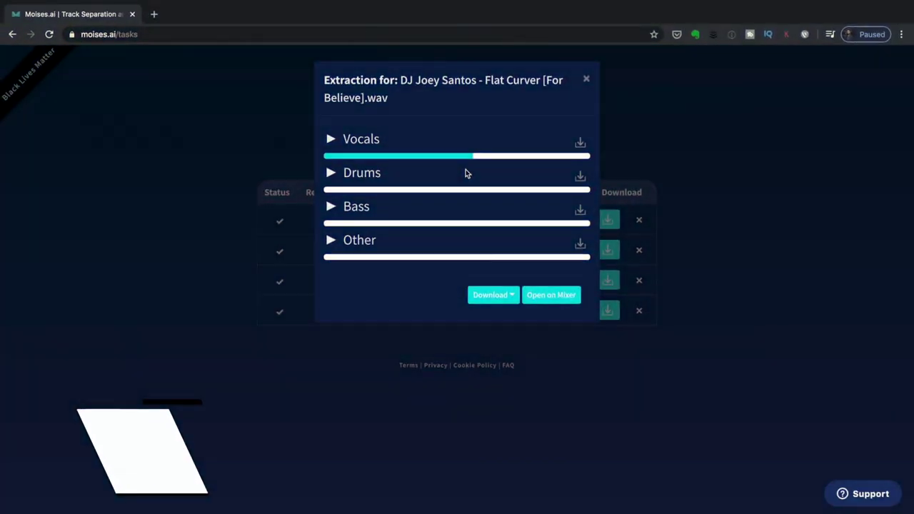
Step: Preview the Drums stem of the Flat Curver extraction, then move on to the Bass stem
{"action": "left_click", "coordinate": [347, 189]}
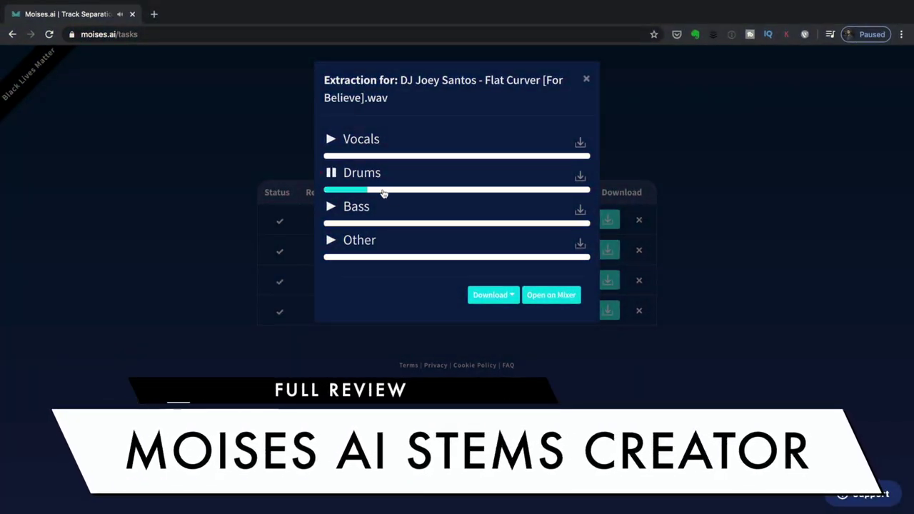
{"action": "left_click", "coordinate": [361, 224]}
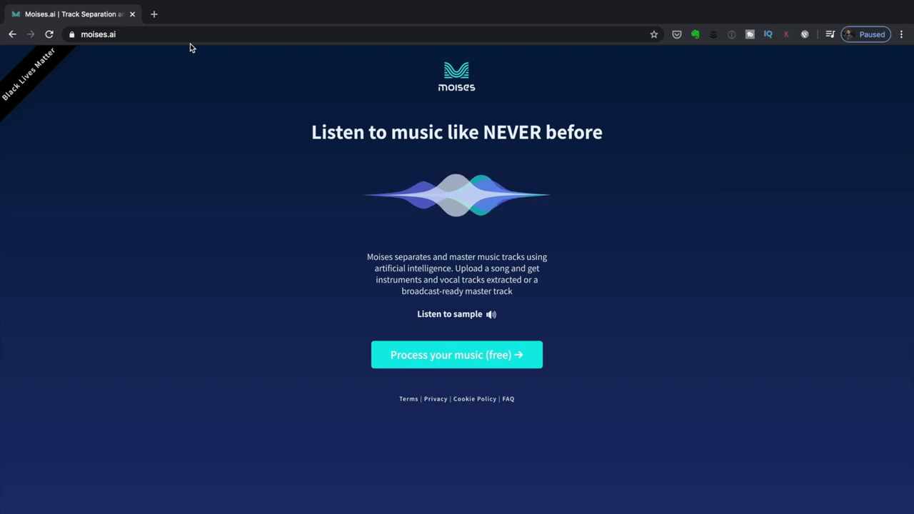
Step: Choose 'Process your music (free)' to go to the sign-in page
{"action": "left_click", "coordinate": [515, 362]}
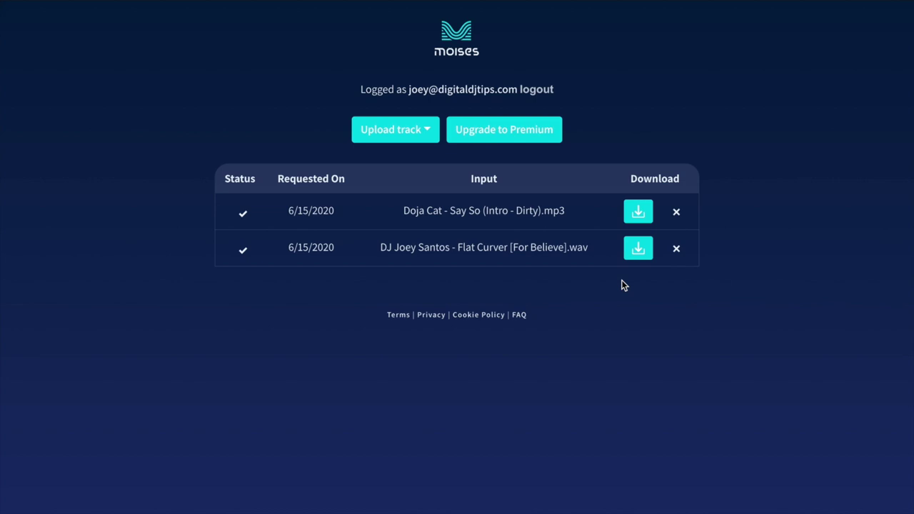
Step: Start a Track Separation upload and select the Flat Curver .wav file as the source
{"action": "left_click", "coordinate": [418, 137]}
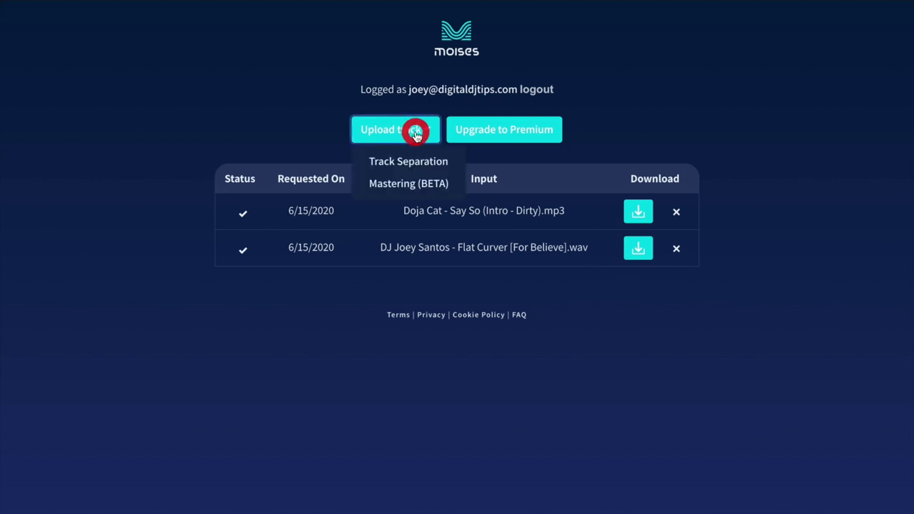
{"action": "left_click", "coordinate": [437, 164]}
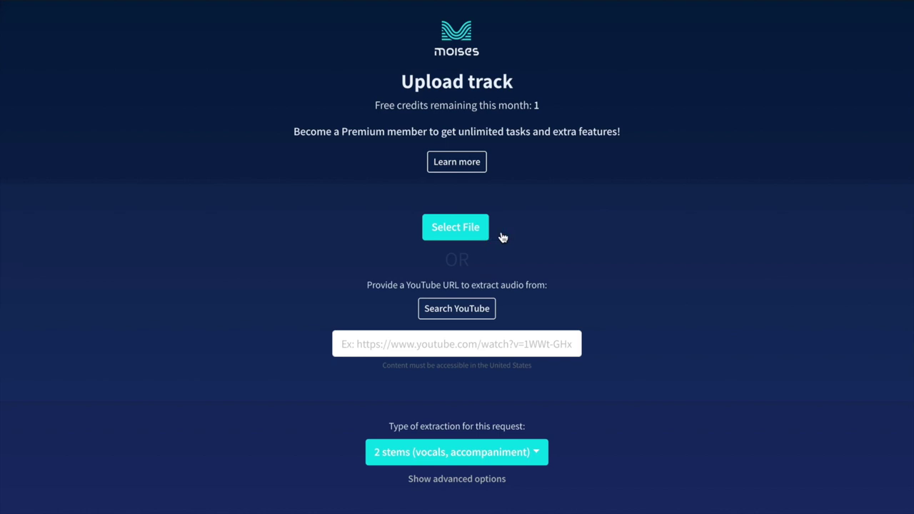
{"action": "left_click", "coordinate": [477, 236]}
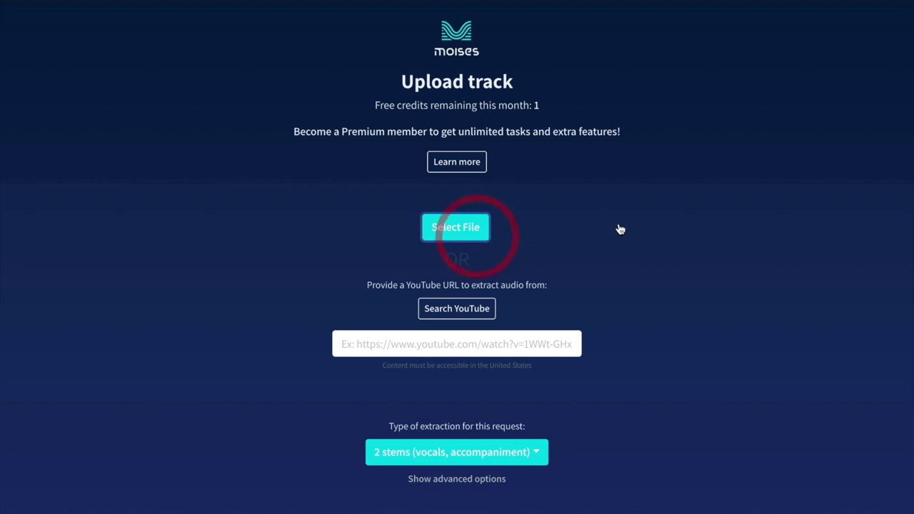
{"action": "double_click", "coordinate": [184, 57]}
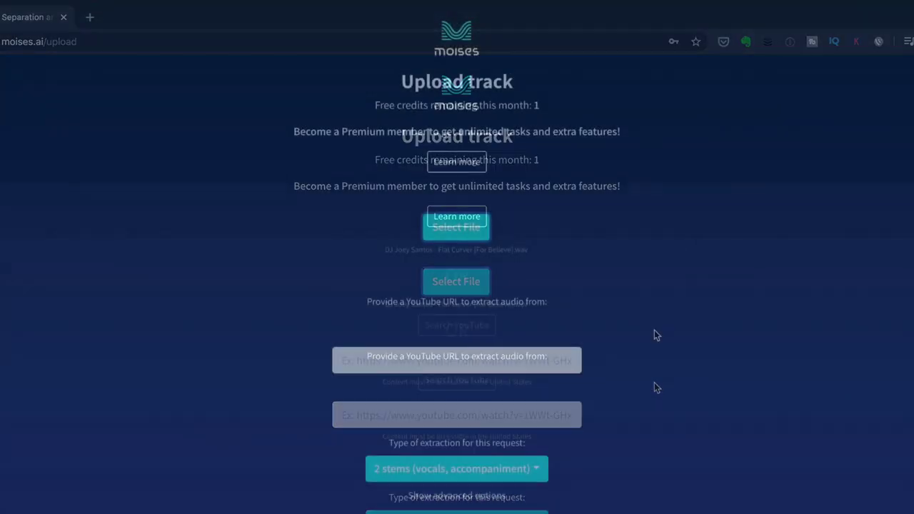
{"action": "scroll", "coordinate": [650, 356], "scroll_direction": "down", "scroll_amount": 2}
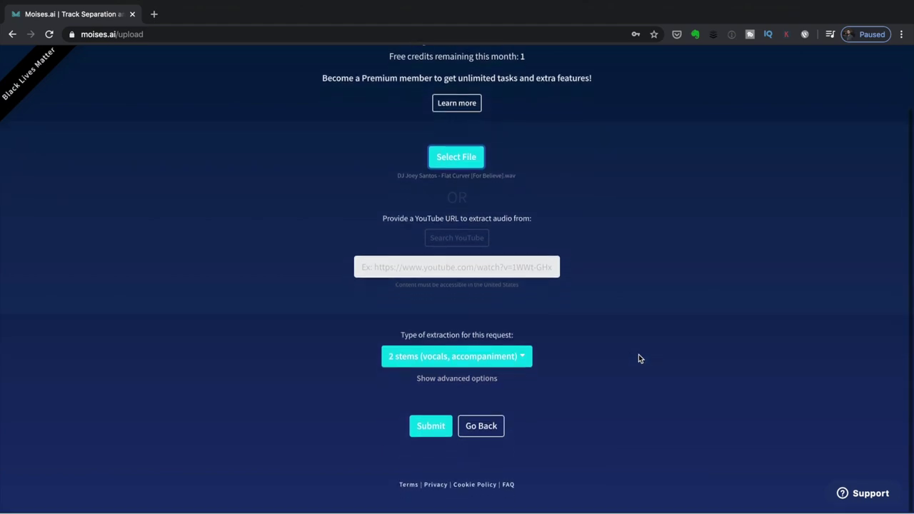
{"action": "left_click", "coordinate": [526, 363]}
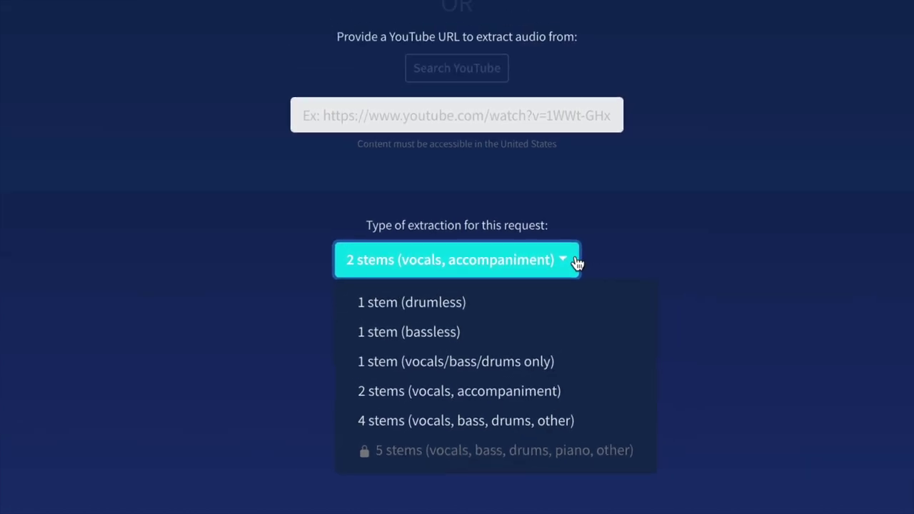
Step: Leave the extraction type list unchanged and open the Premium pricing page from 'Learn more'
{"action": "left_click", "coordinate": [825, 195]}
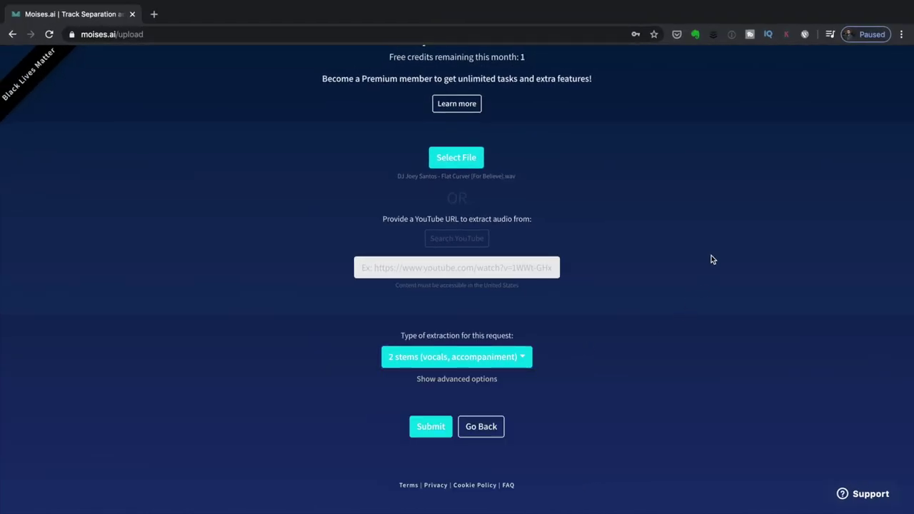
{"action": "left_click", "coordinate": [474, 106]}
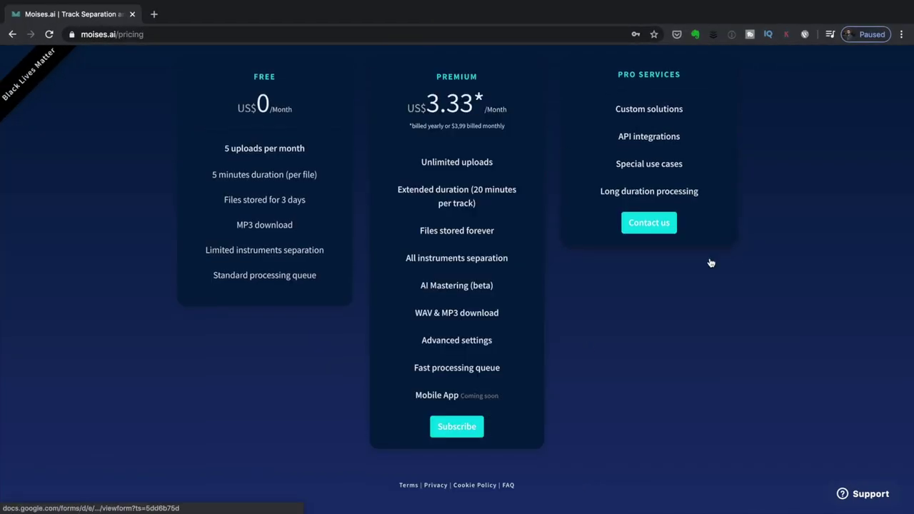
{"action": "scroll", "coordinate": [736, 279], "scroll_direction": "up", "scroll_amount": 1}
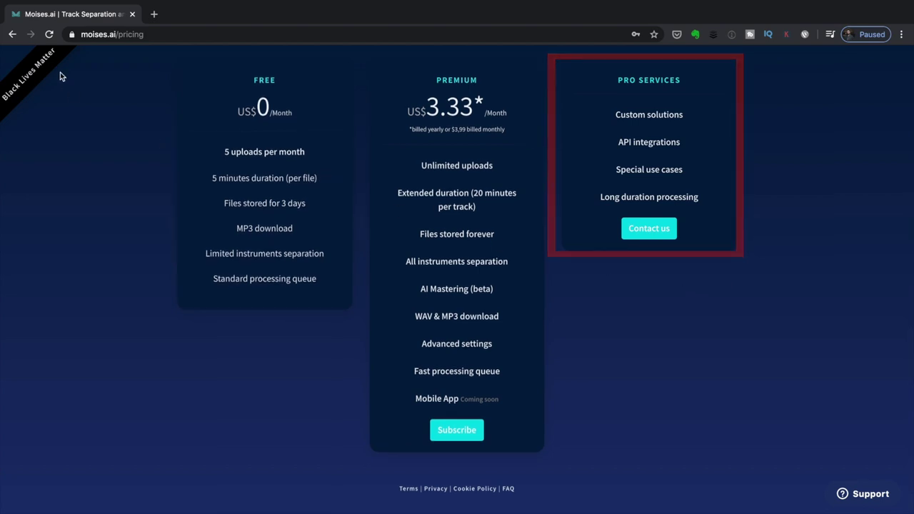
Step: Return to the upload page and select the Flat Curver .wav file
{"action": "left_click", "coordinate": [12, 34]}
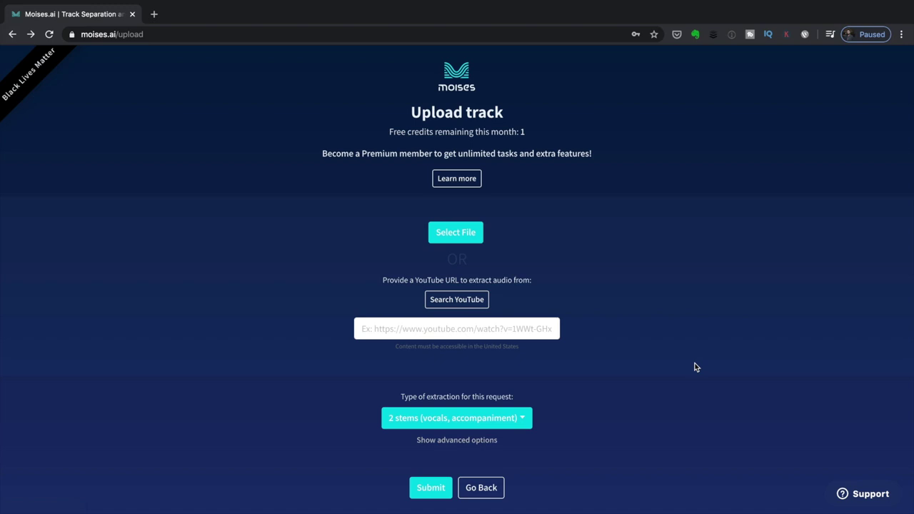
{"action": "scroll", "coordinate": [703, 365], "scroll_direction": "down", "scroll_amount": 1}
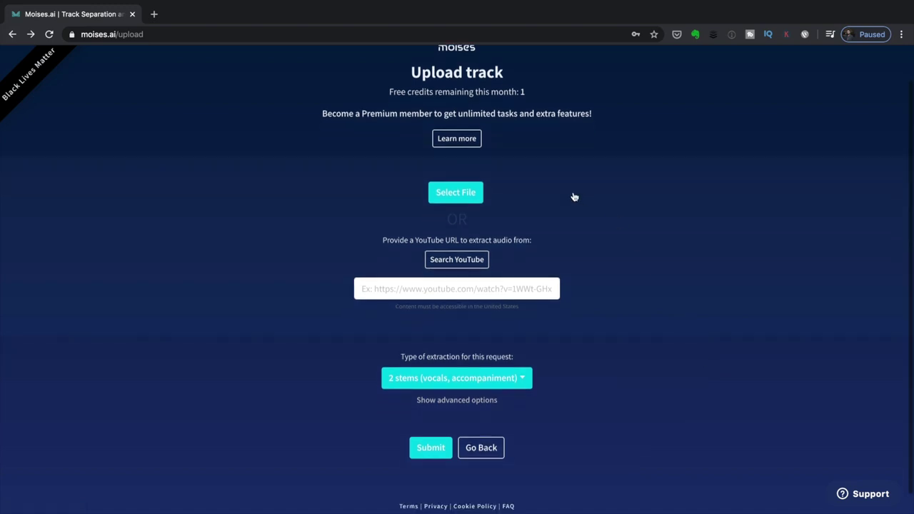
{"action": "left_click", "coordinate": [469, 192]}
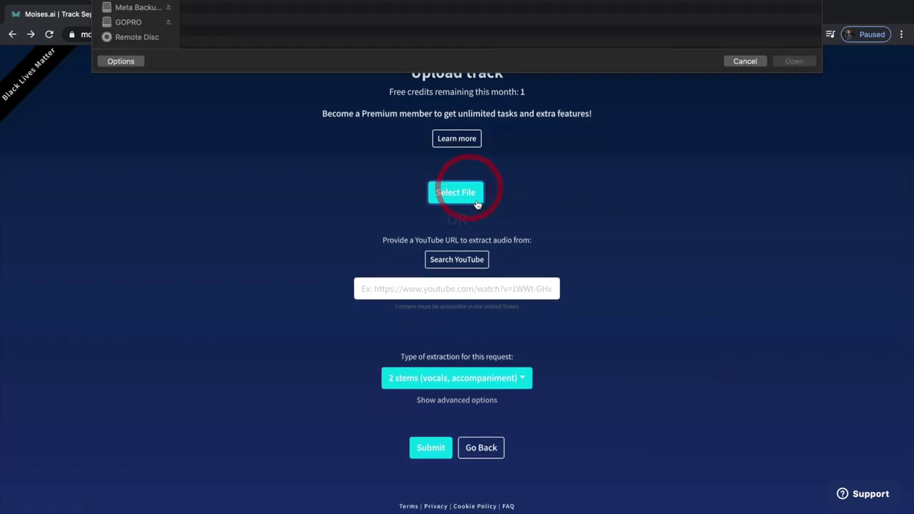
{"action": "double_click", "coordinate": [261, 55]}
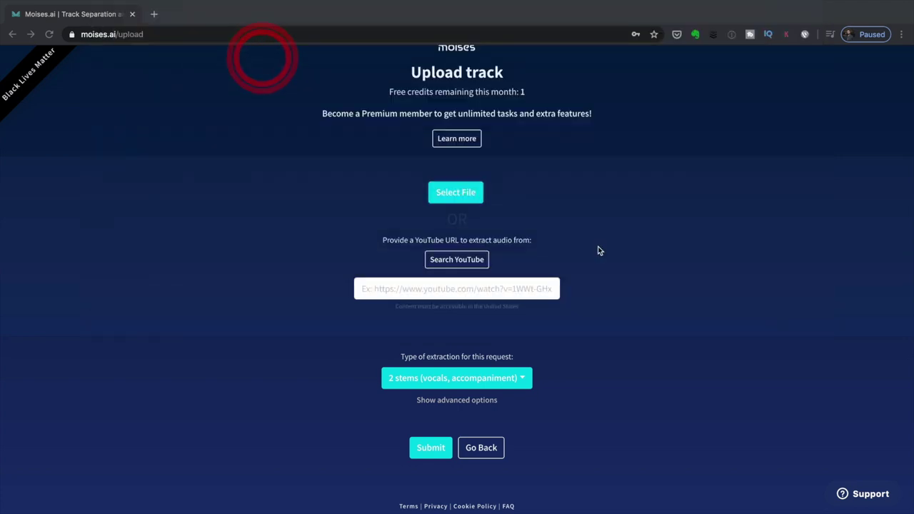
{"action": "scroll", "coordinate": [707, 306], "scroll_direction": "down", "scroll_amount": 1}
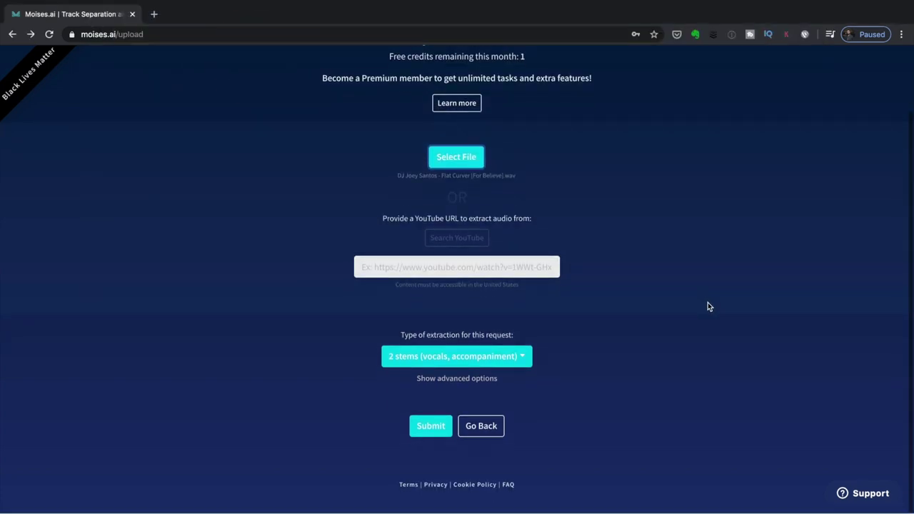
Step: Set the extraction type to 4 stems (vocals, bass, drums, other) and submit
{"action": "left_click", "coordinate": [524, 358]}
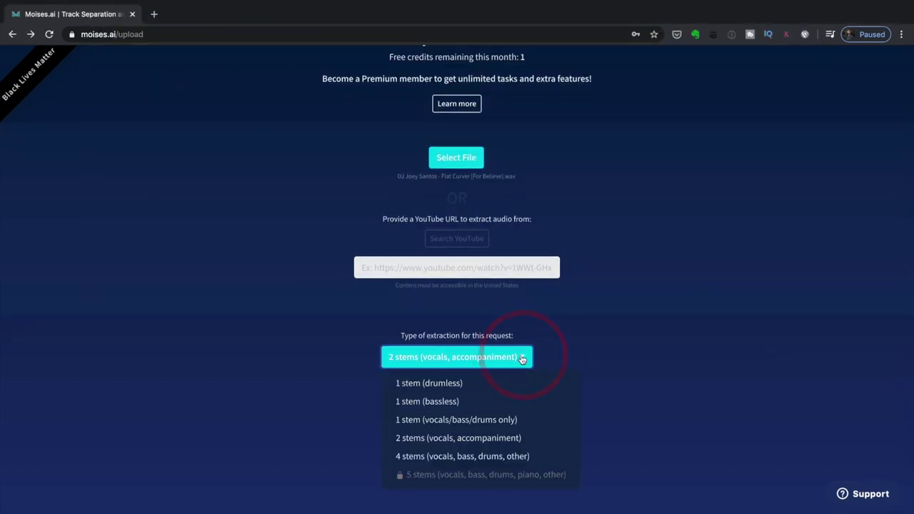
{"action": "left_click", "coordinate": [522, 459]}
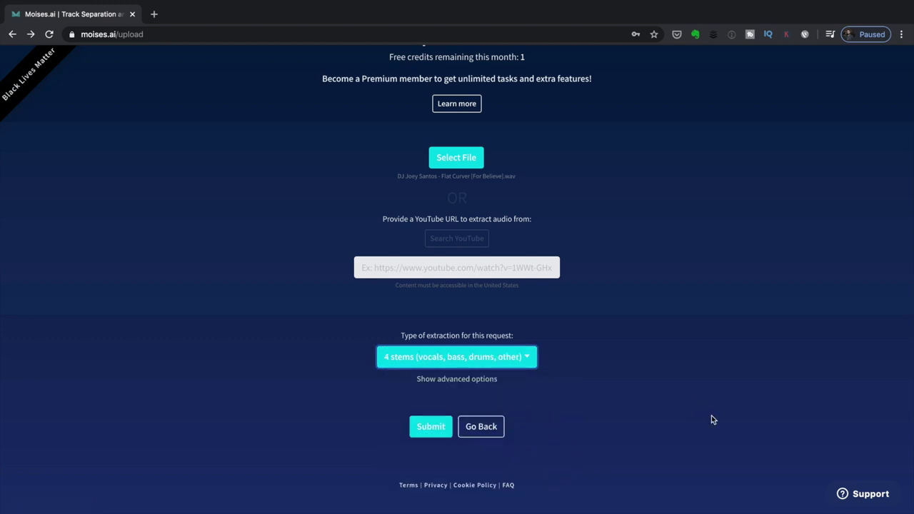
{"action": "left_click", "coordinate": [427, 428]}
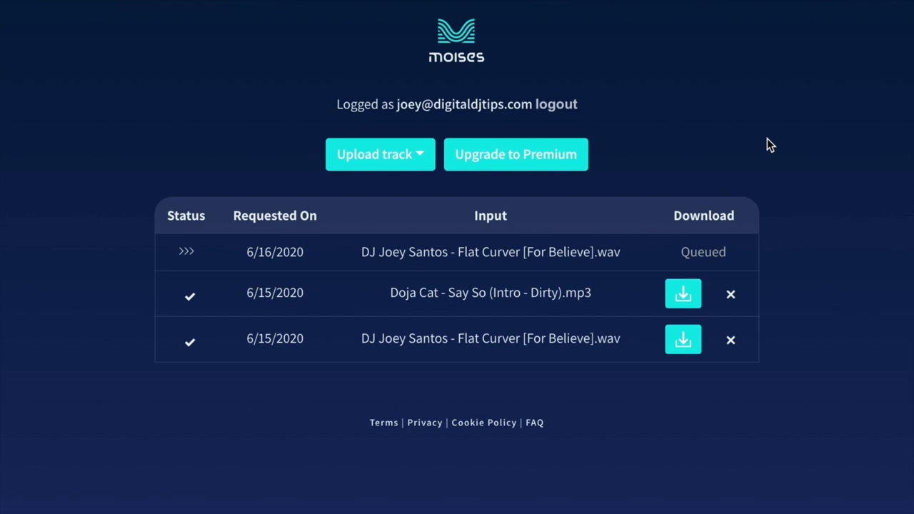
Step: Start a Track Separation upload with The Boss remix MP3 selected
{"action": "left_click", "coordinate": [410, 153]}
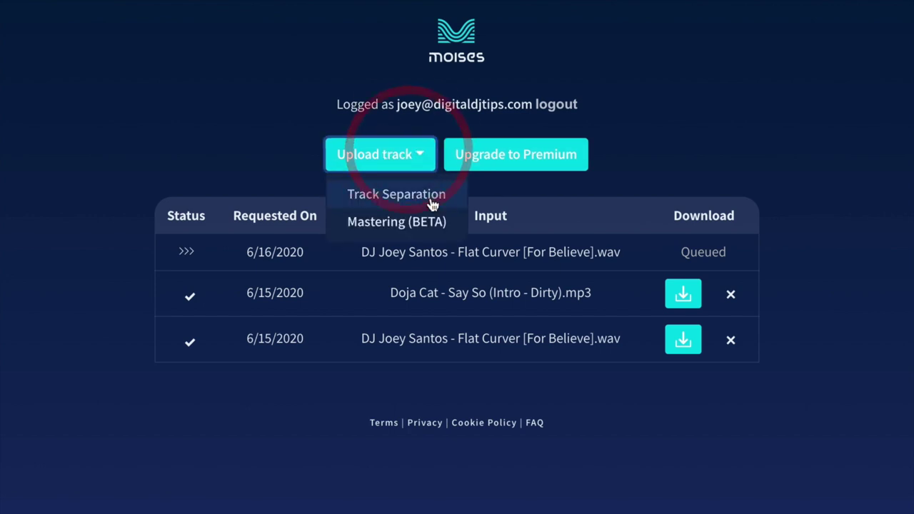
{"action": "left_click", "coordinate": [429, 194]}
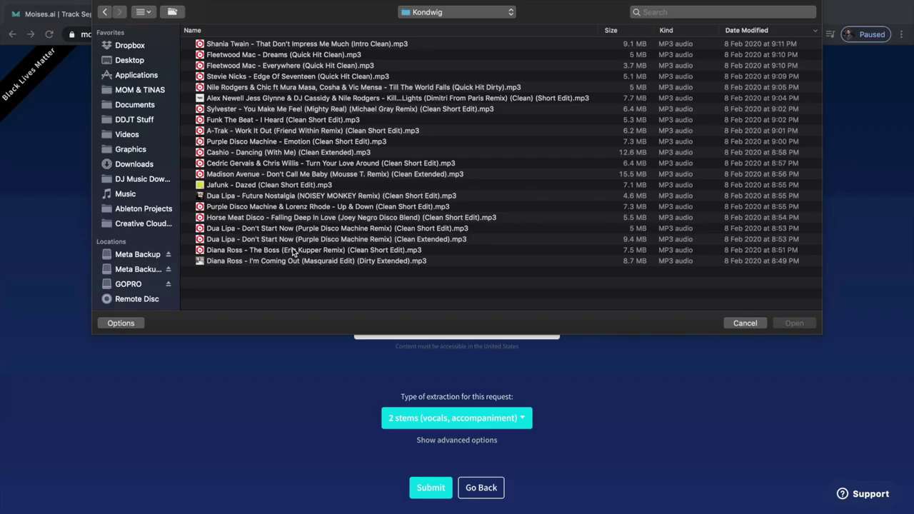
{"action": "double_click", "coordinate": [235, 351]}
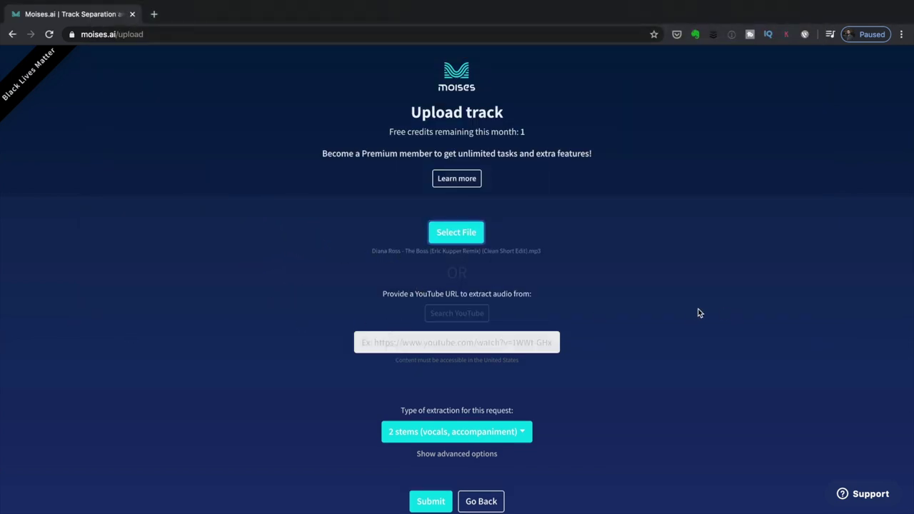
{"action": "scroll", "coordinate": [692, 312], "scroll_direction": "down", "scroll_amount": 1}
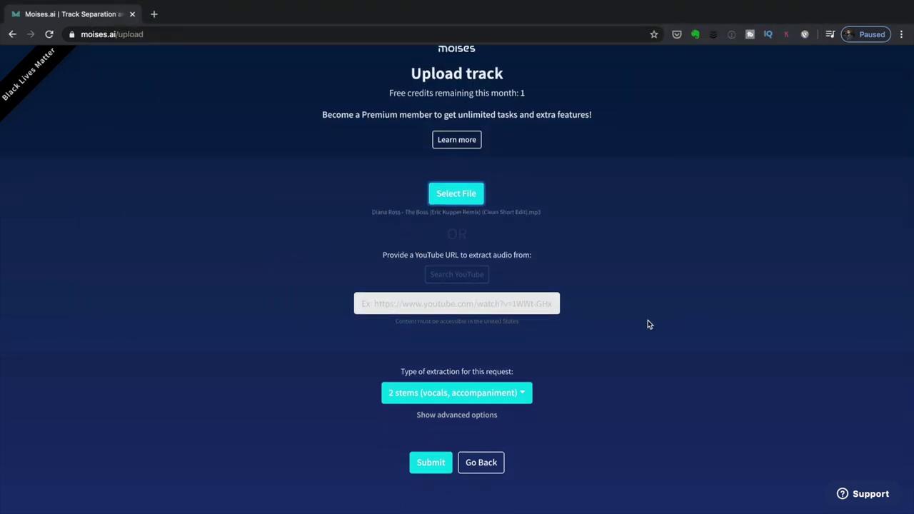
Step: Choose the 2 stems (vocals, accompaniment) extraction and submit the track
{"action": "left_click", "coordinate": [519, 392]}
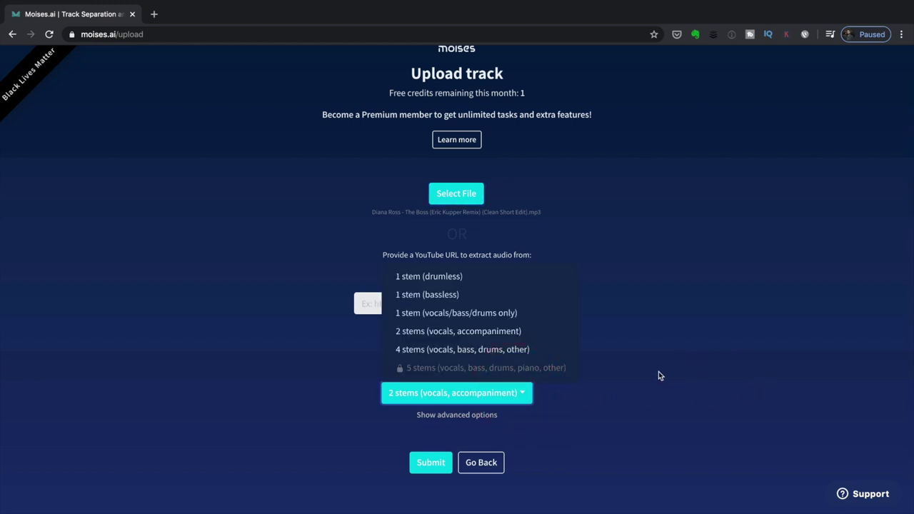
{"action": "left_click", "coordinate": [522, 333]}
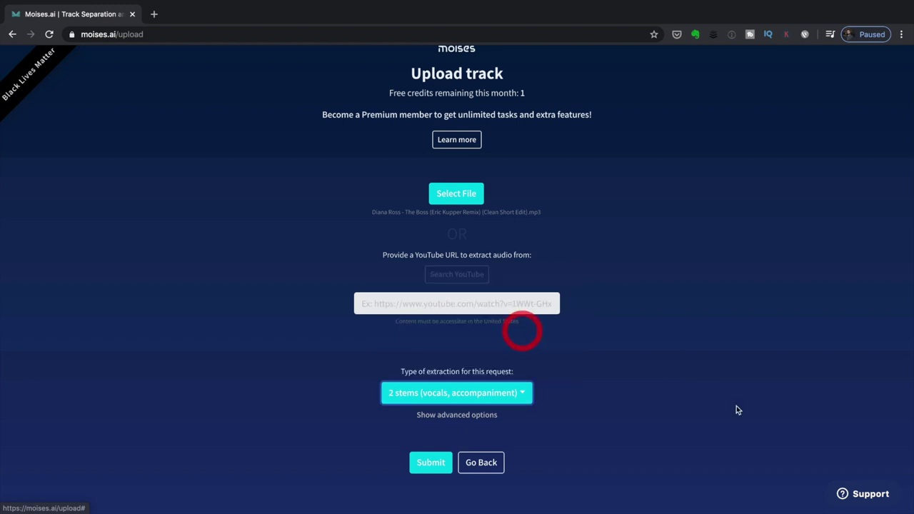
{"action": "scroll", "coordinate": [707, 421], "scroll_direction": "down", "scroll_amount": 2}
{"action": "left_click", "coordinate": [424, 441]}
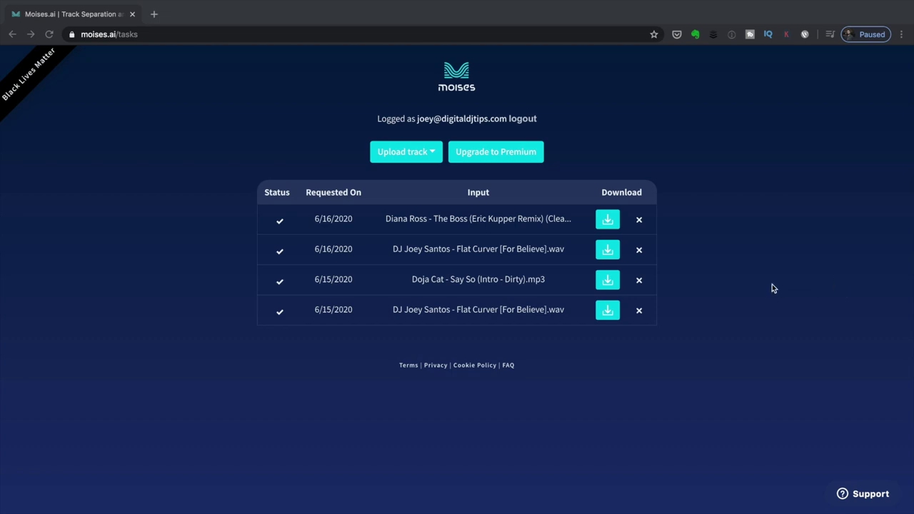
Step: Open the newest Flat Curver separation's stems, then play and pause the Vocals stem
{"action": "left_click", "coordinate": [611, 250]}
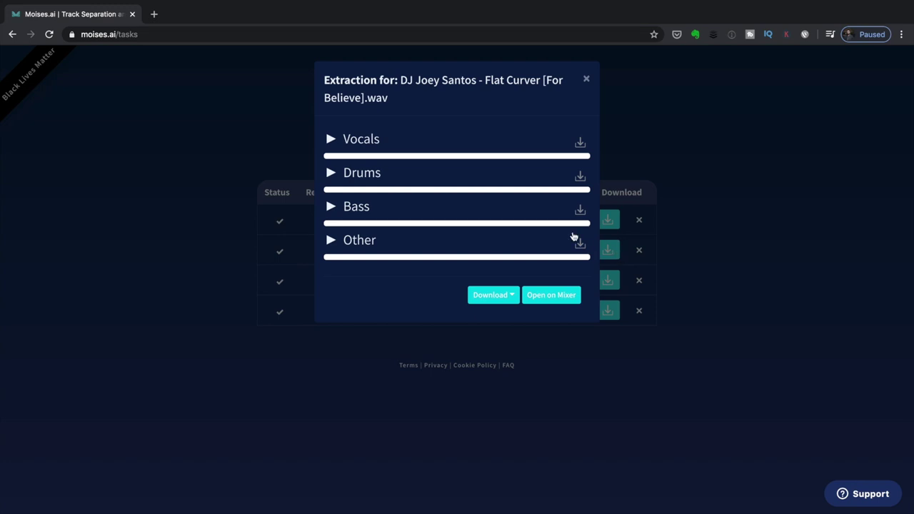
{"action": "left_click", "coordinate": [330, 139]}
{"action": "left_click", "coordinate": [332, 140]}
Step: Resume the Vocals stem, skip past its halfway point, then pause it
{"action": "left_click", "coordinate": [331, 140]}
{"action": "left_click", "coordinate": [464, 156]}
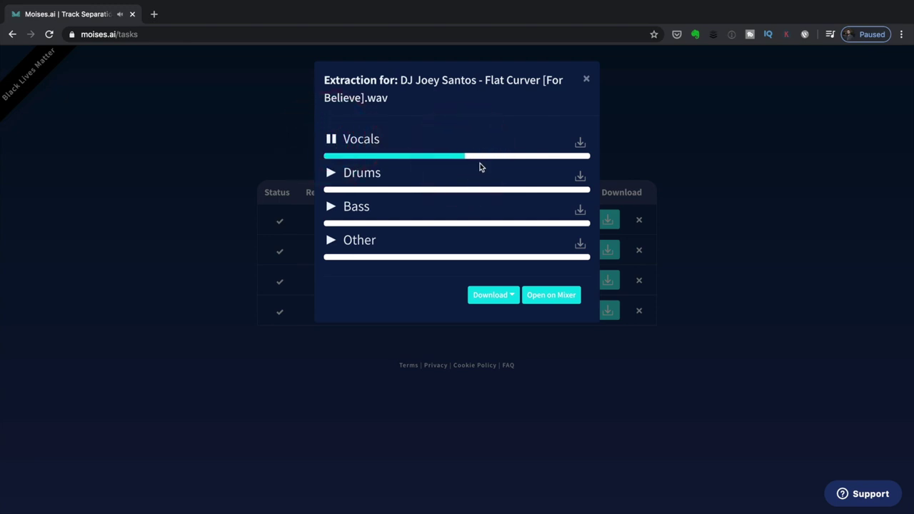
{"action": "left_click", "coordinate": [330, 141]}
Step: Play the Drums stem and skip ahead to a later point in the track
{"action": "left_click", "coordinate": [330, 173]}
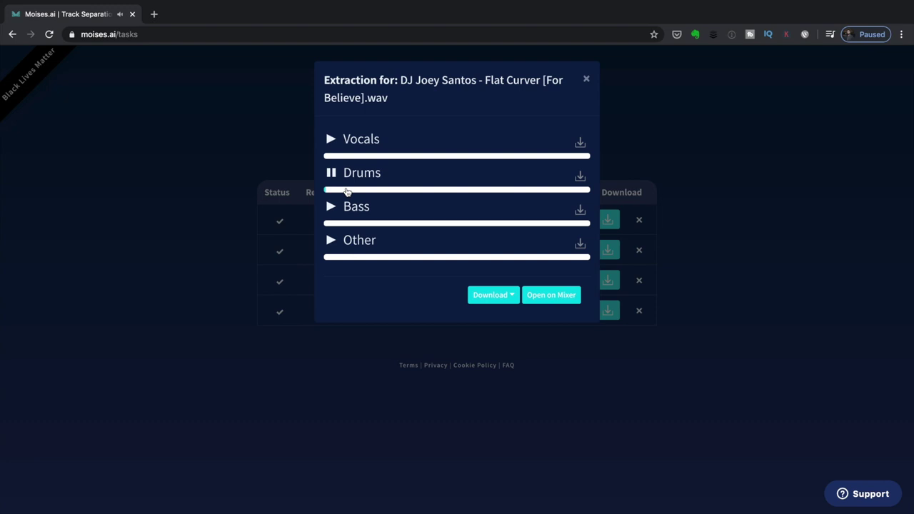
{"action": "left_click", "coordinate": [347, 190]}
Step: Pause Drums, then play the Bass stem and pause it about a quarter through
{"action": "left_click", "coordinate": [330, 174]}
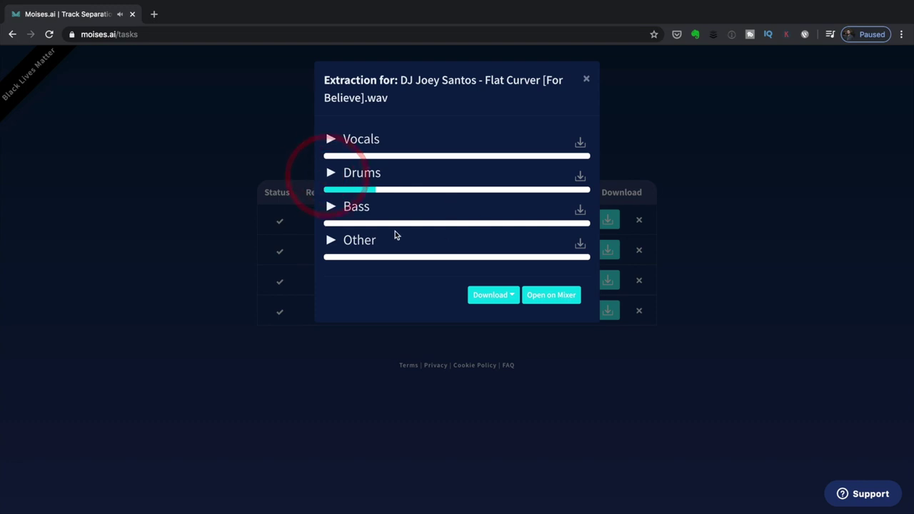
{"action": "left_click", "coordinate": [330, 207]}
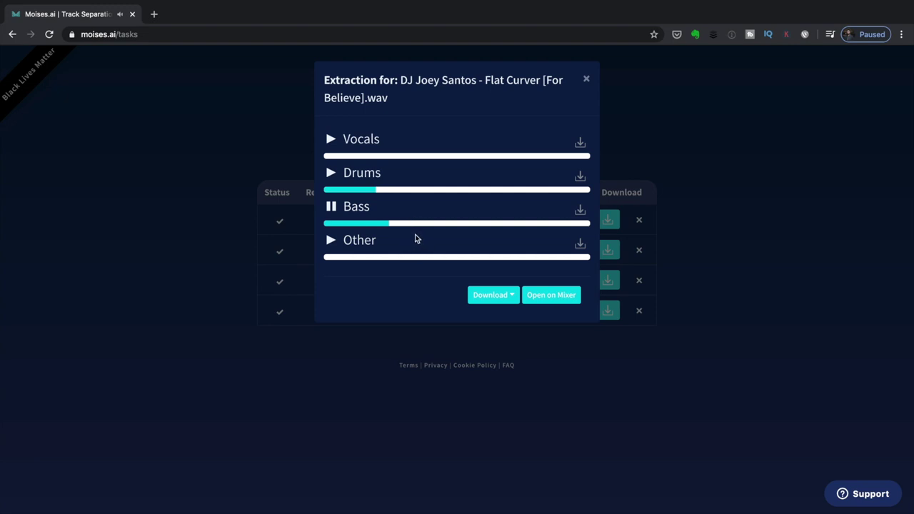
{"action": "left_click", "coordinate": [331, 207]}
Step: Play the Flat Curver Other stem and seek ahead to about 60% through it
{"action": "left_click", "coordinate": [331, 241]}
{"action": "left_click", "coordinate": [367, 259]}
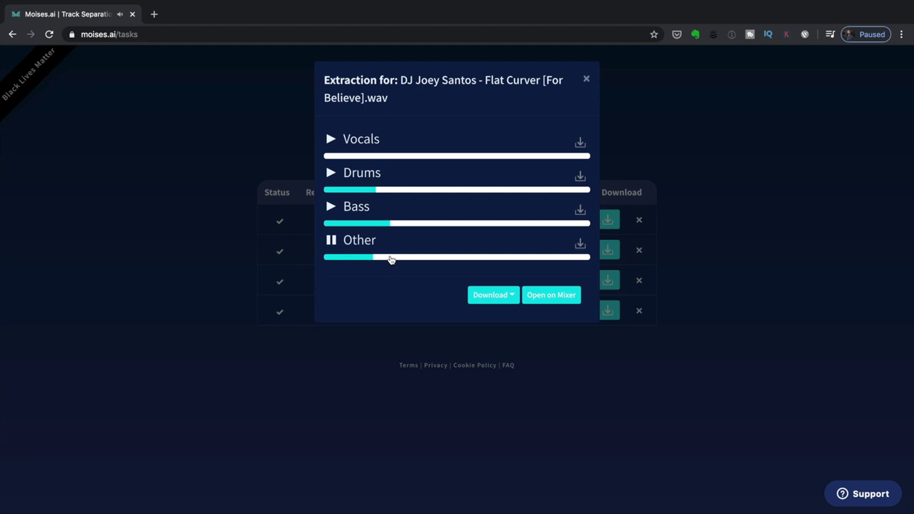
{"action": "left_click", "coordinate": [393, 258]}
{"action": "left_click", "coordinate": [428, 257]}
{"action": "left_click", "coordinate": [475, 258]}
Step: Pause the Flat Curver Other stem preview in the extraction dialog
{"action": "left_click", "coordinate": [329, 242]}
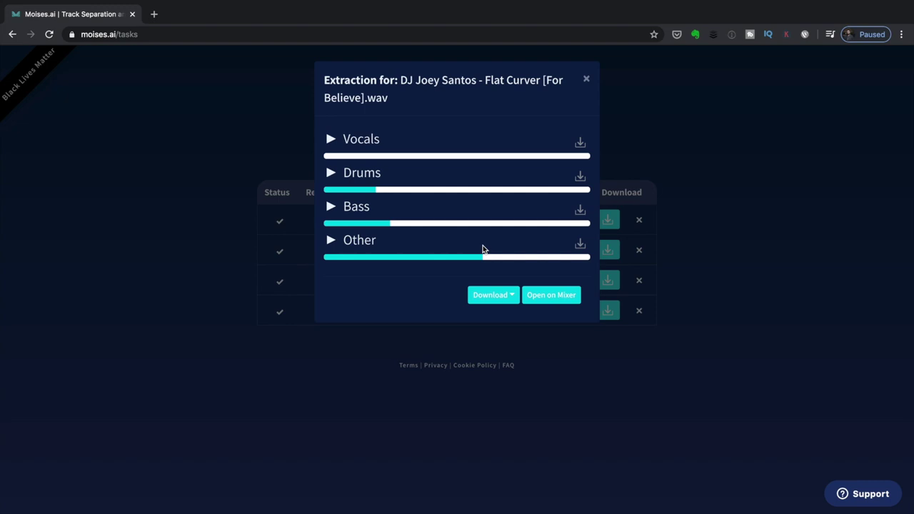
Step: Save the Flat Curver stem MP3s from the Download list to disk
{"action": "left_click", "coordinate": [512, 298]}
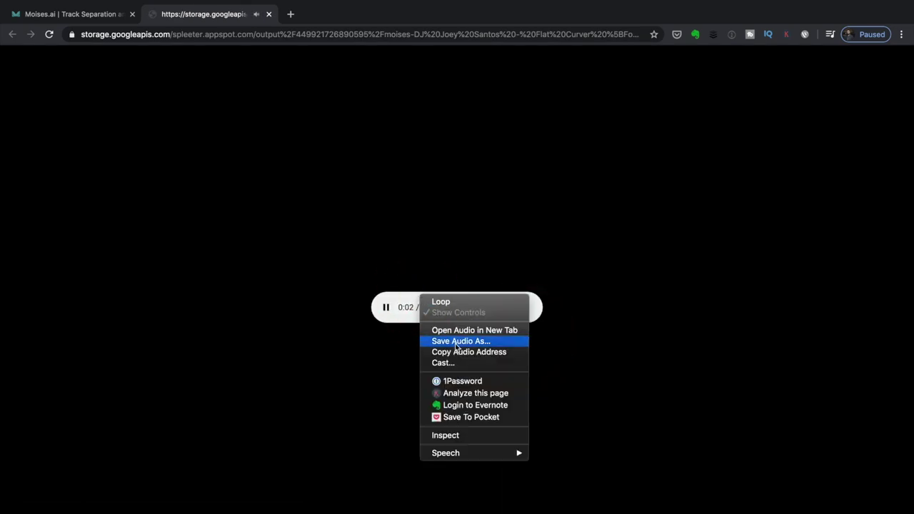
{"action": "left_click", "coordinate": [456, 342]}
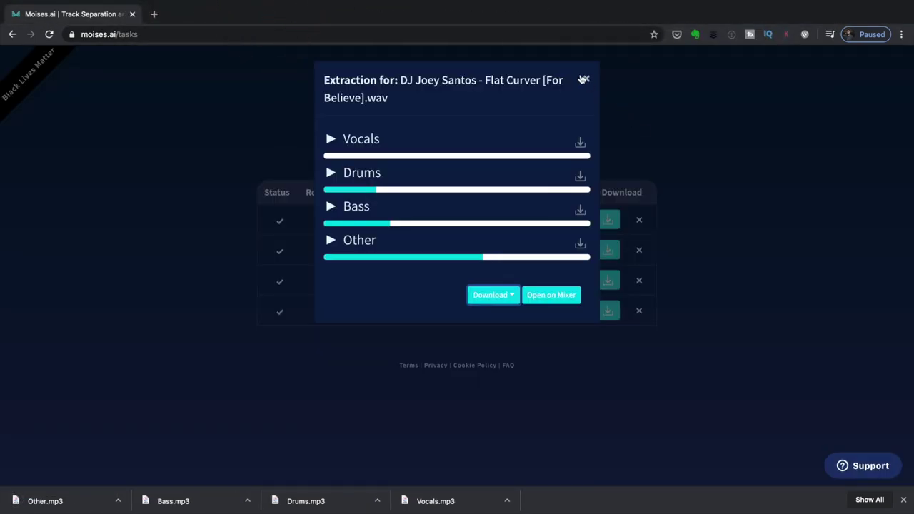
Step: Load the Flat Curver Vocals, Drums, Bass and Other stems into the Web Mixer
{"action": "left_click", "coordinate": [564, 299]}
{"action": "left_click", "coordinate": [565, 302]}
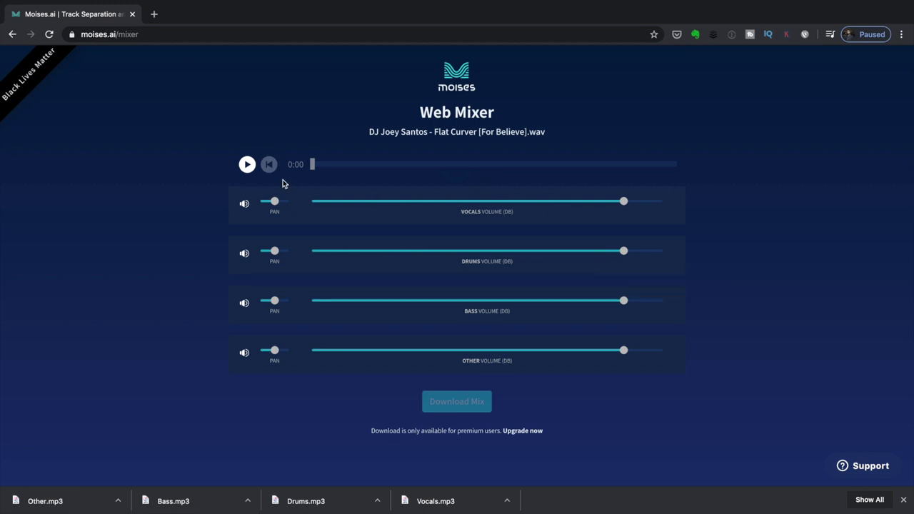
Step: Start the mix playing, try Vocals and Drums levels, and drop Bass to -40
{"action": "left_click", "coordinate": [246, 164]}
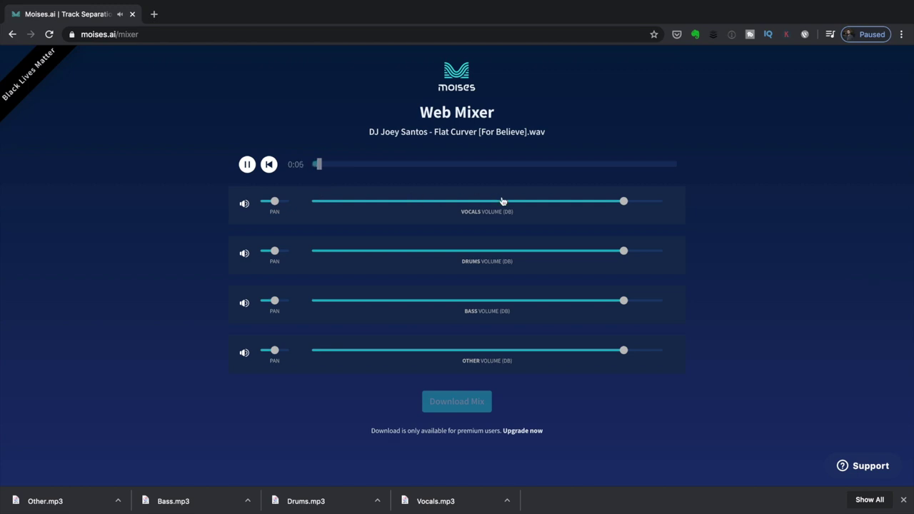
{"action": "left_click_drag", "start_coordinate": [626, 203], "coordinate": [293, 202]}
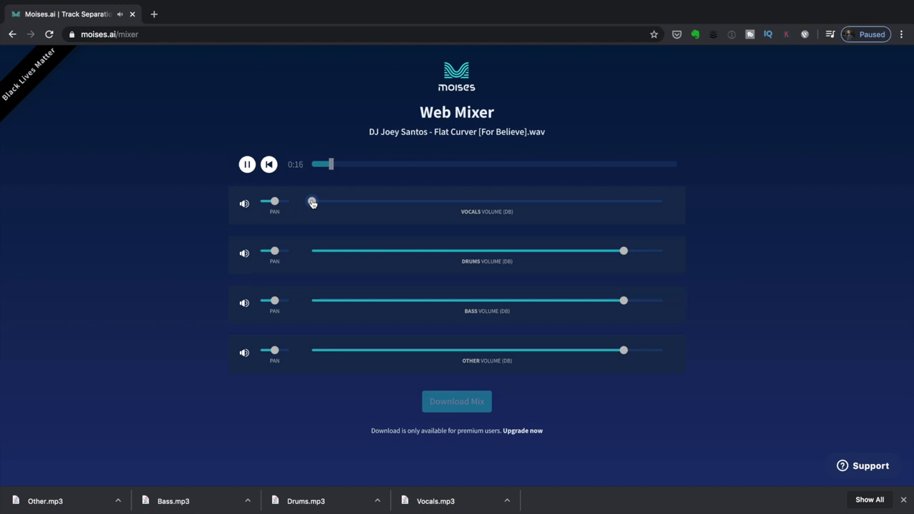
{"action": "left_click_drag", "start_coordinate": [312, 202], "coordinate": [489, 202]}
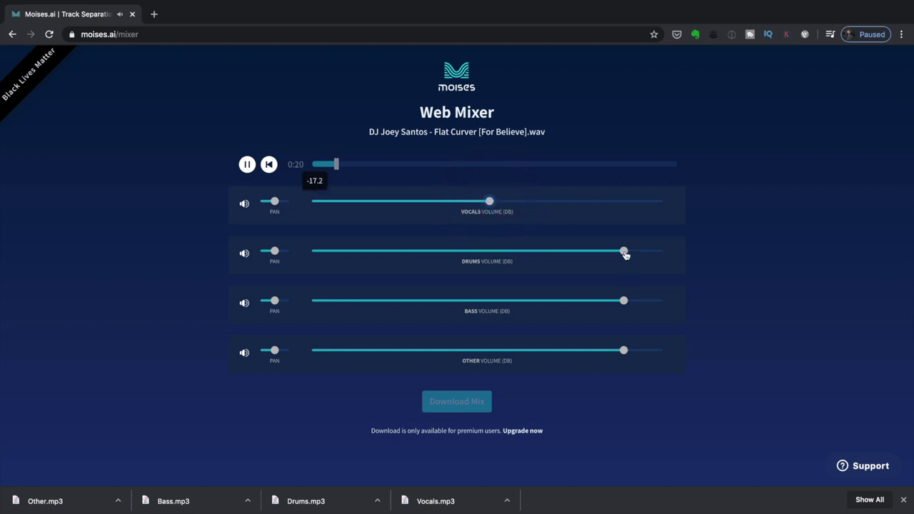
{"action": "left_click_drag", "start_coordinate": [624, 252], "coordinate": [556, 253]}
{"action": "left_click_drag", "start_coordinate": [623, 301], "coordinate": [257, 291]}
Step: Set Drums to -0.4, Vocals to -4.7 and Other to -40, then pause
{"action": "left_click_drag", "start_coordinate": [556, 250], "coordinate": [620, 250]}
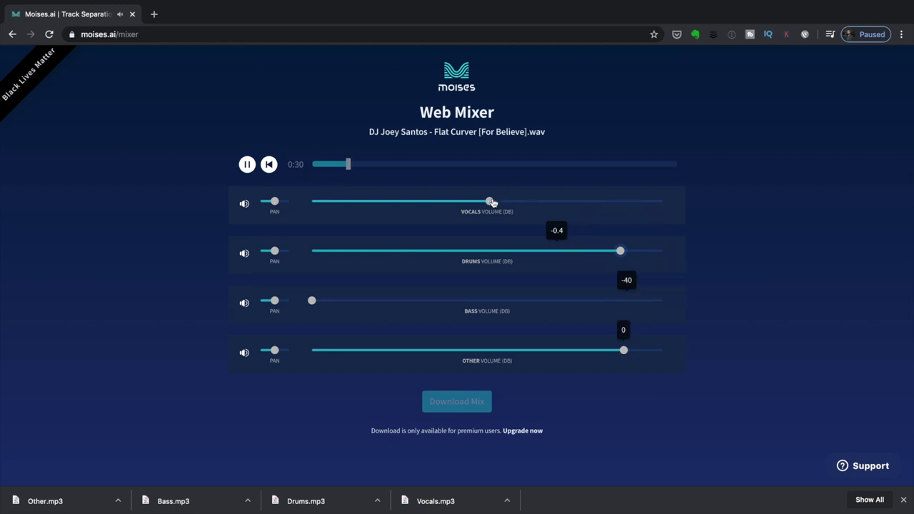
{"action": "left_click_drag", "start_coordinate": [490, 201], "coordinate": [586, 202]}
{"action": "left_click_drag", "start_coordinate": [623, 350], "coordinate": [231, 343]}
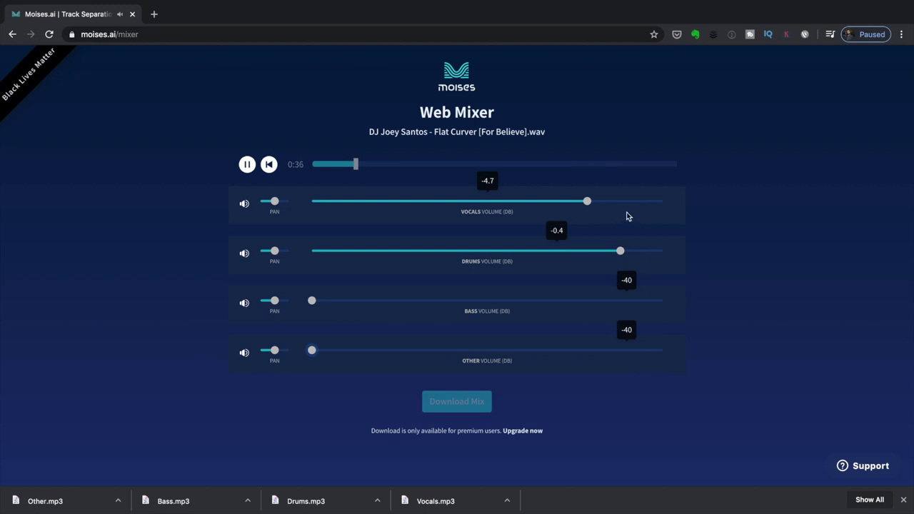
{"action": "left_click", "coordinate": [244, 164]}
{"action": "left_click", "coordinate": [713, 128]}
Step: Go back to the task list showing four completed separation jobs
{"action": "left_click", "coordinate": [12, 34]}
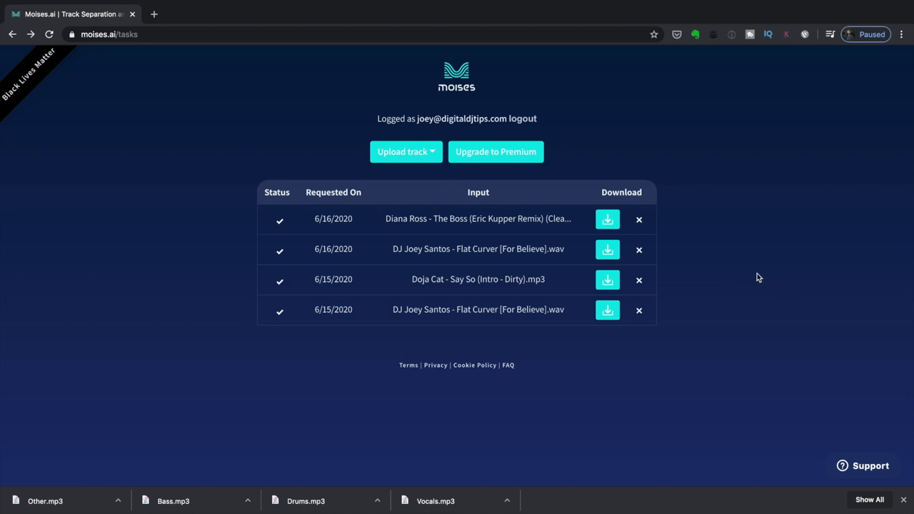
Step: Open The Boss remix stems and play Accompaniment, seeking to almost halfway
{"action": "left_click", "coordinate": [608, 220]}
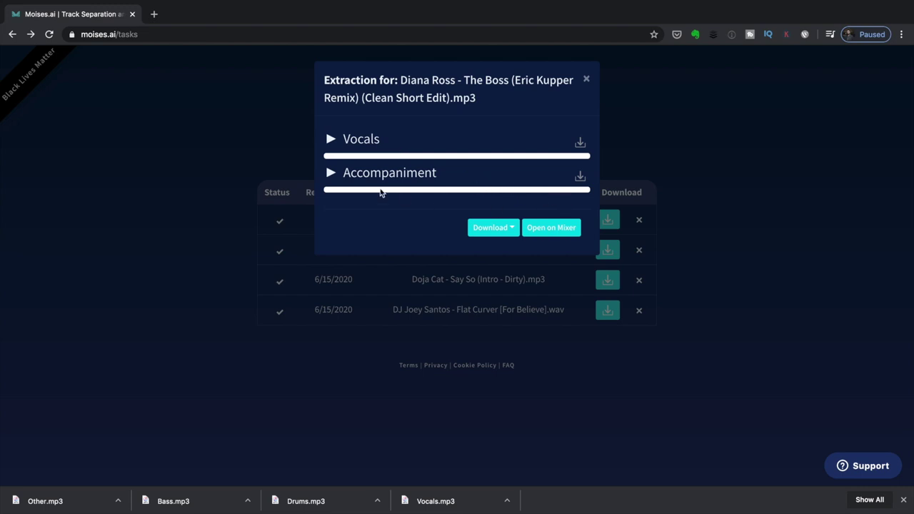
{"action": "left_click", "coordinate": [328, 174]}
{"action": "left_click", "coordinate": [344, 191]}
{"action": "left_click", "coordinate": [372, 190]}
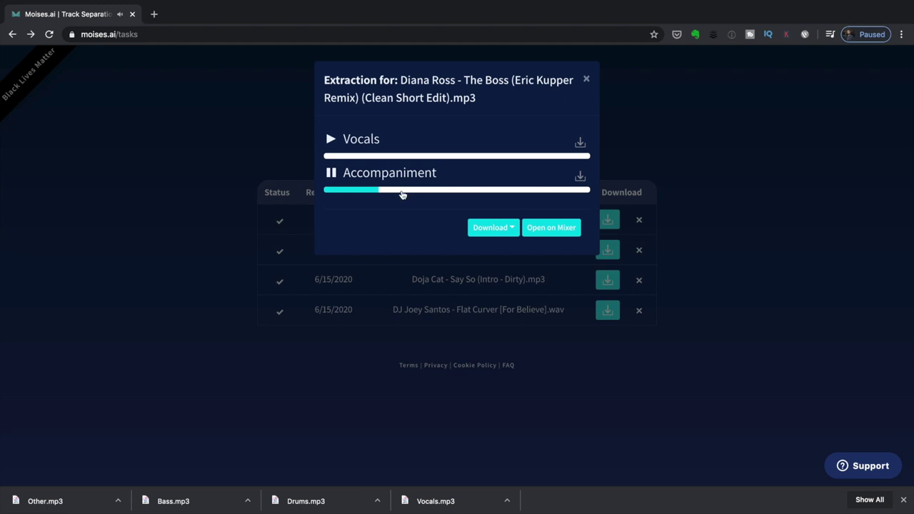
{"action": "left_click", "coordinate": [400, 190]}
{"action": "left_click", "coordinate": [439, 191]}
Step: Pause Accompaniment, then play The Boss remix Vocals, seeking just past halfway
{"action": "left_click", "coordinate": [331, 172]}
{"action": "left_click", "coordinate": [331, 140]}
{"action": "left_click", "coordinate": [348, 155]}
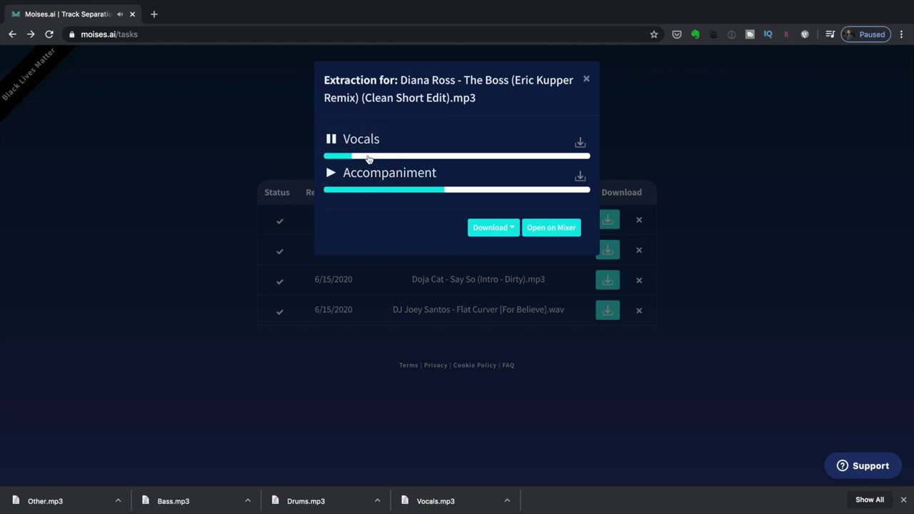
{"action": "left_click", "coordinate": [376, 156]}
{"action": "left_click", "coordinate": [402, 156]}
{"action": "left_click", "coordinate": [440, 156]}
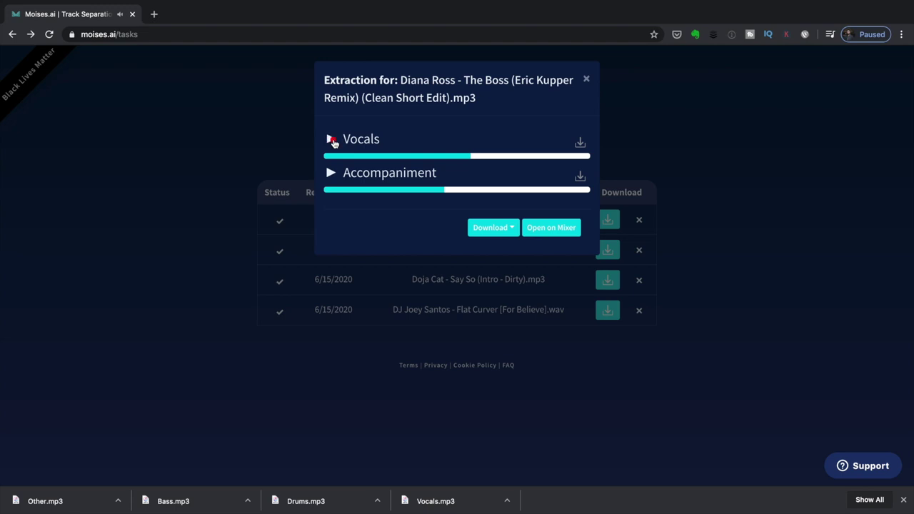
Step: Pause The Boss remix Vocals stem so neither stem is playing
{"action": "left_click", "coordinate": [331, 139]}
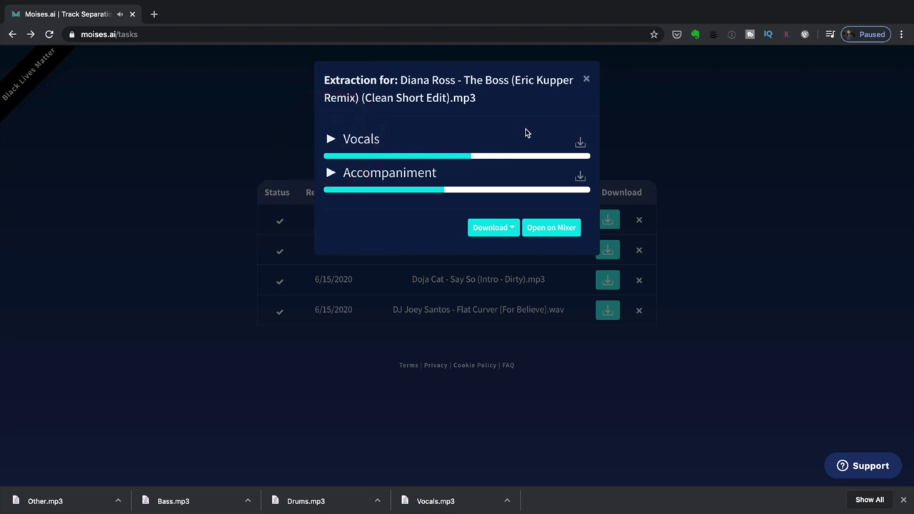